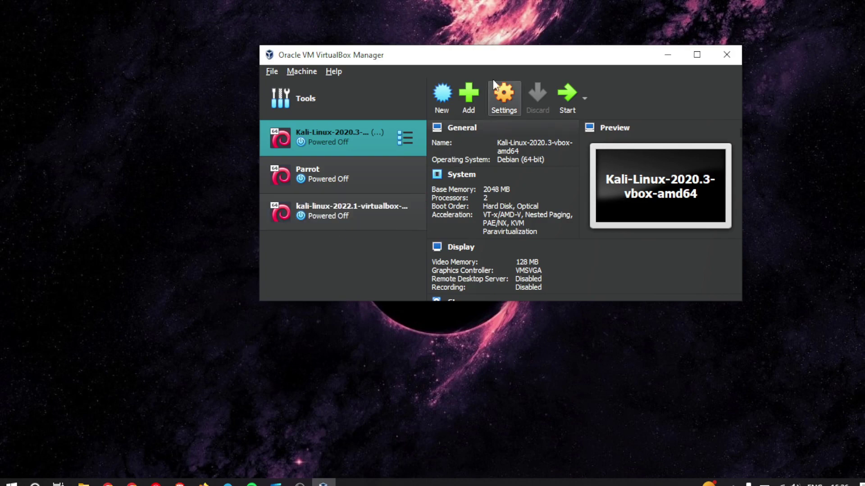
# Switch to Firefox, search the web for "kali linux" and open the official kali.org site.
pyautogui.moveTo(488, 55); pyautogui.dragTo(458, 103)
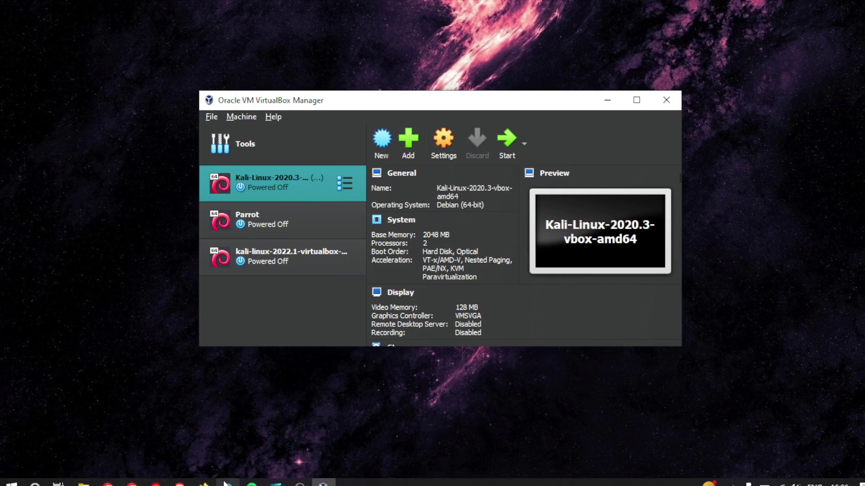
pyautogui.click(204, 482)
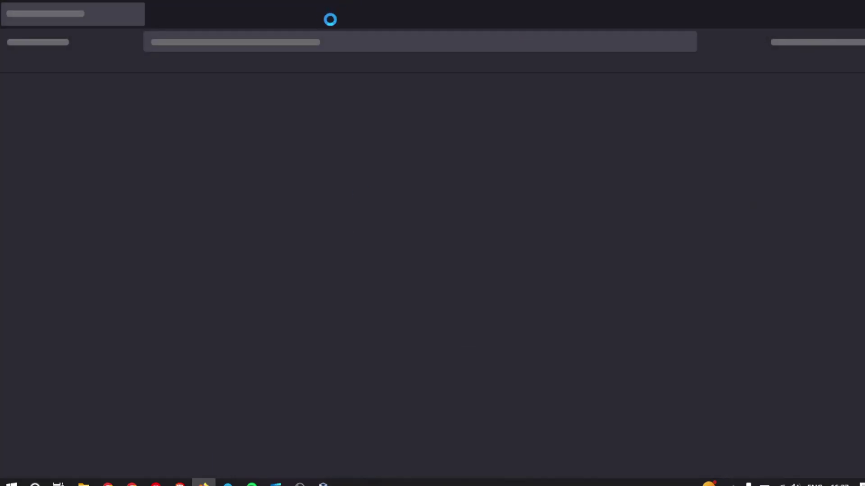
pyautogui.click(331, 42)
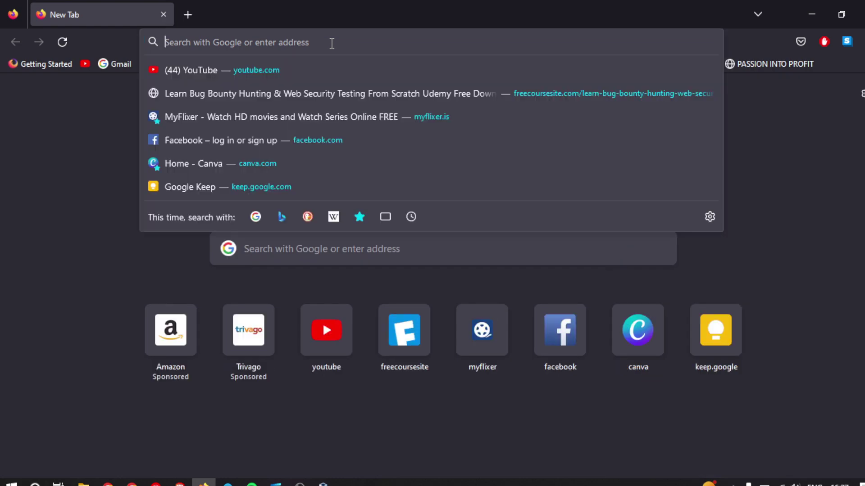
pyautogui.write('kali l')
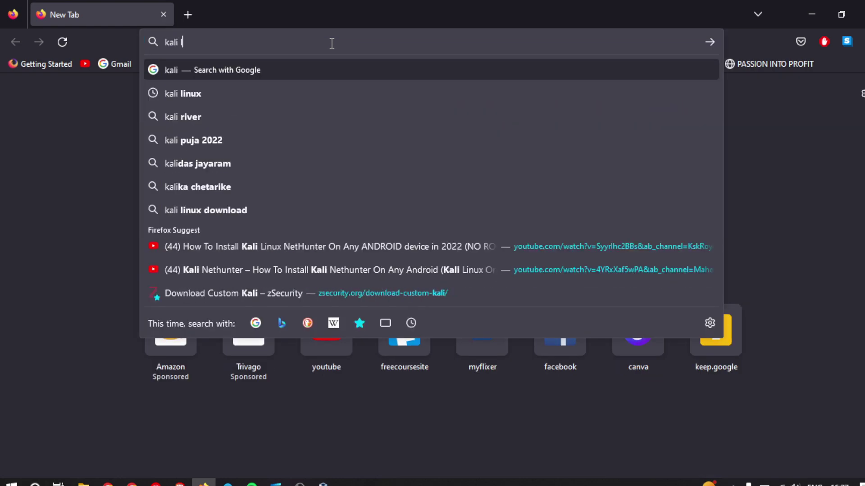
pyautogui.write('inu')
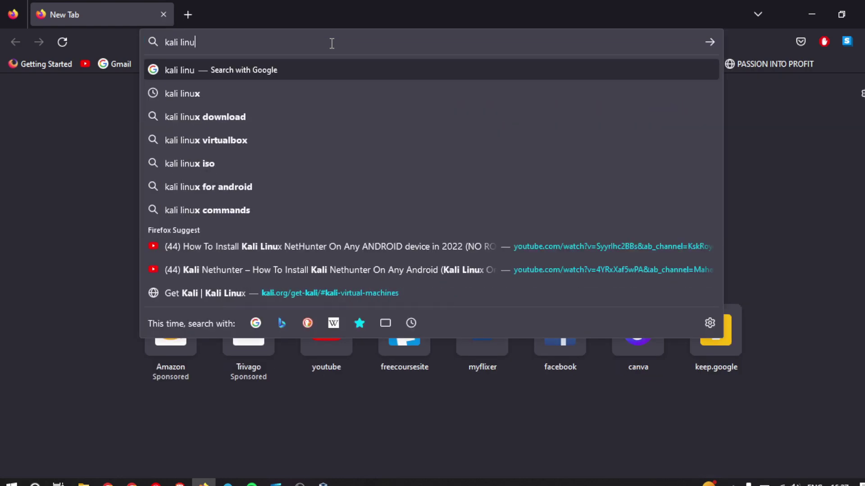
pyautogui.write('x')
pyautogui.press('Return')
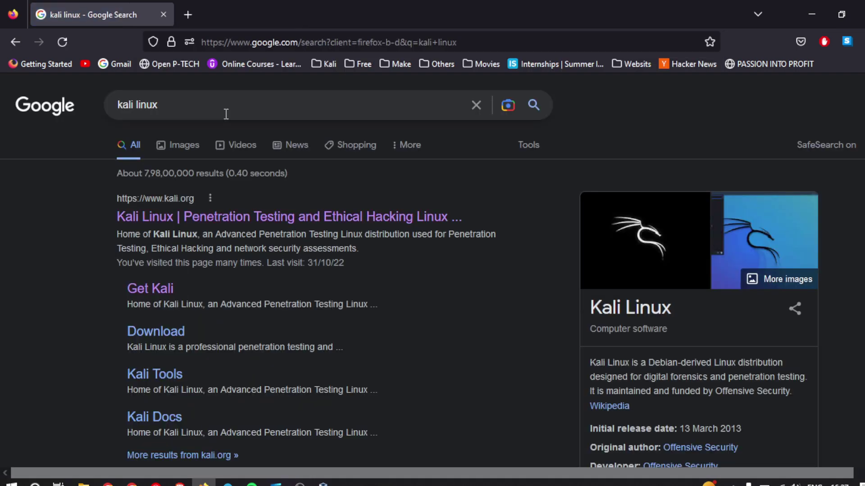
pyautogui.click(174, 219)
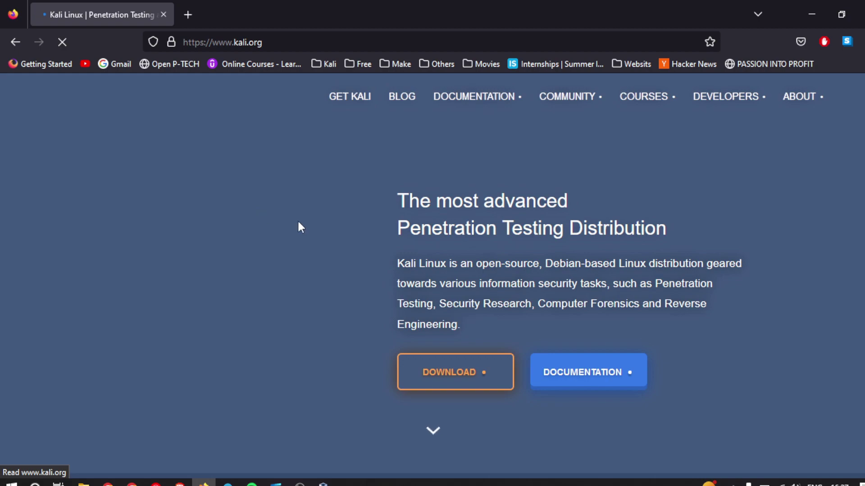
# Go to the Kali download page and open the prebuilt Virtual Machines section.
pyautogui.scroll(-5, 445, 259)
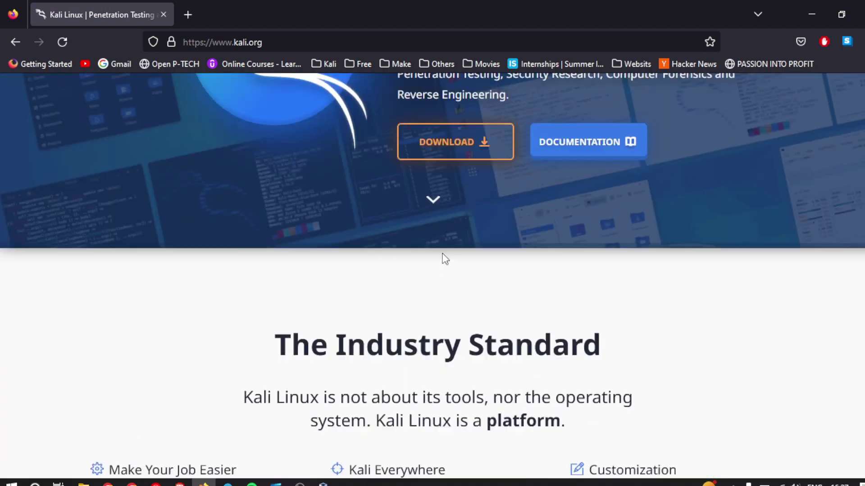
pyautogui.scroll(5, 445, 260)
pyautogui.click(454, 285)
pyautogui.scroll(-3, 565, 257)
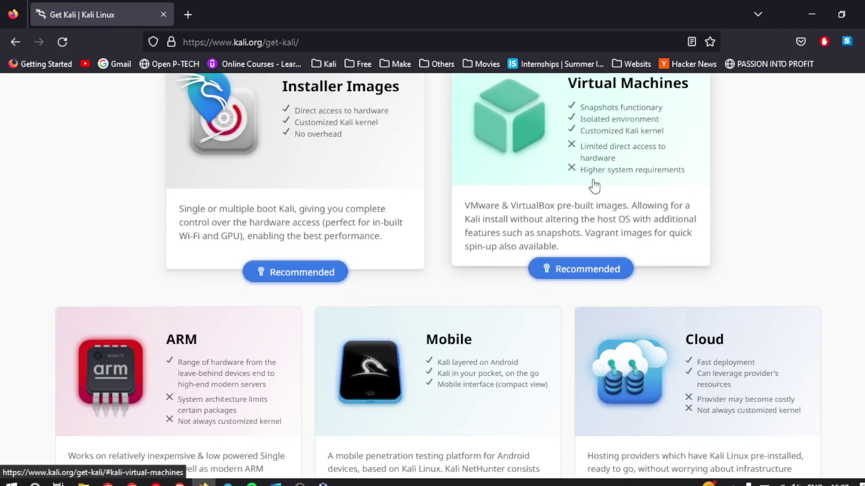
pyautogui.scroll(2, 595, 185)
pyautogui.moveTo(589, 185); pyautogui.dragTo(606, 194)
pyautogui.click(606, 193)
pyautogui.scroll(-5, 374, 283)
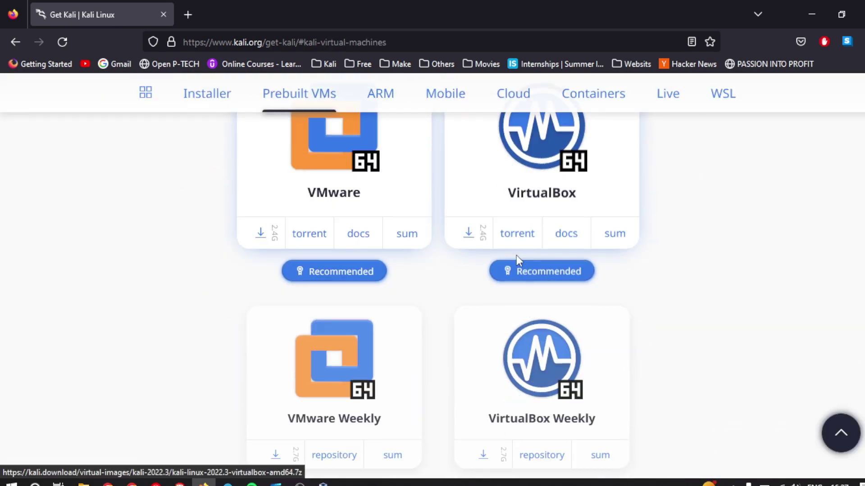
# Download the recommended 64-bit VirtualBox image rather than the weekly build.
pyautogui.scroll(3, 614, 329)
pyautogui.scroll(-5, 512, 317)
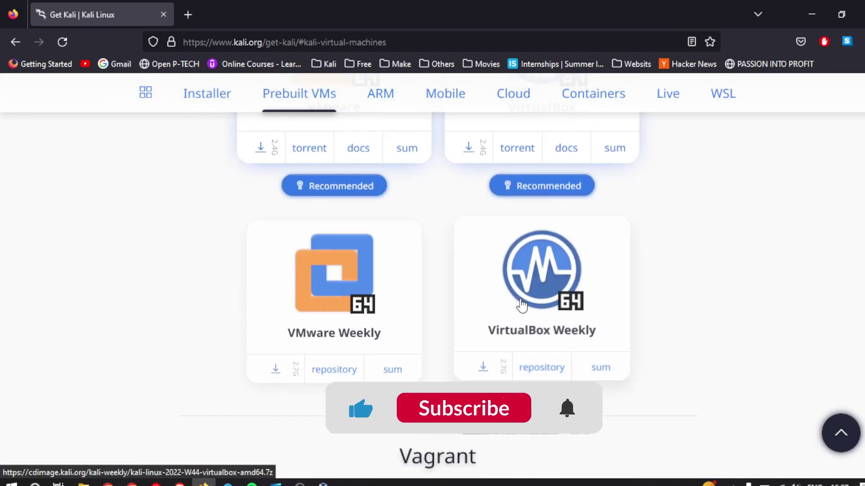
pyautogui.scroll(3, 540, 297)
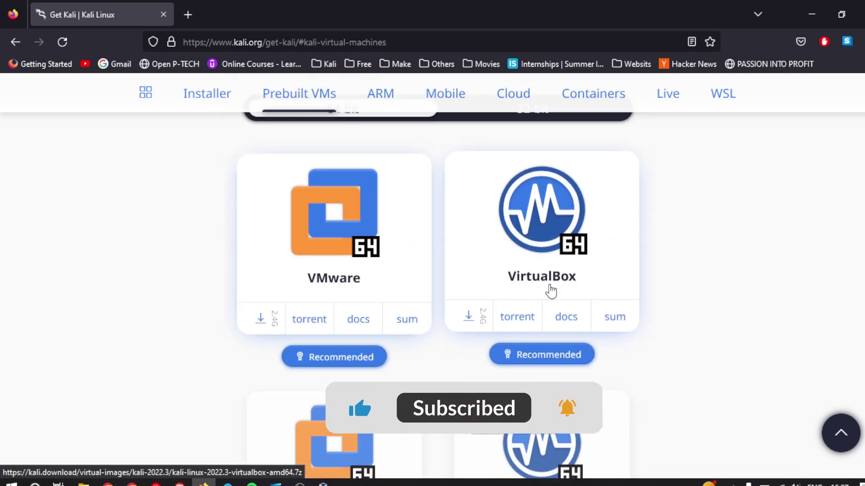
pyautogui.click(468, 318)
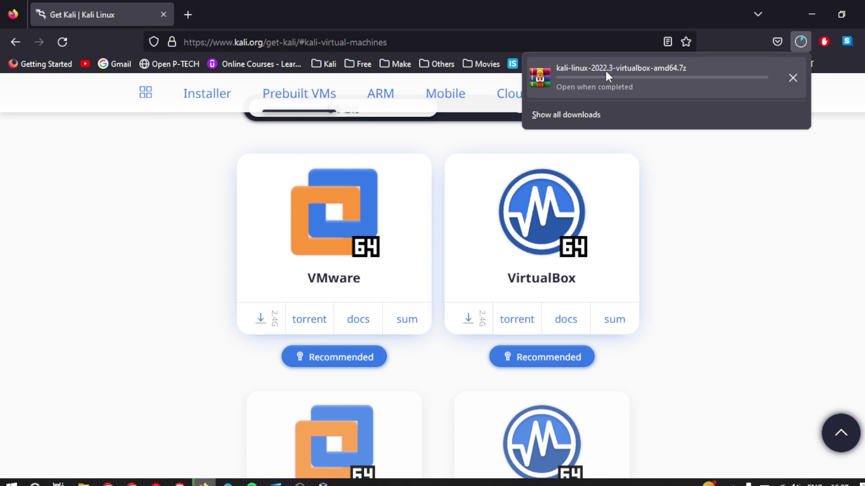
# Show the downloaded kali-linux-2022.3-virtualbox-amd64.7z in its folder and display the files as large icons.
pyautogui.click(589, 114)
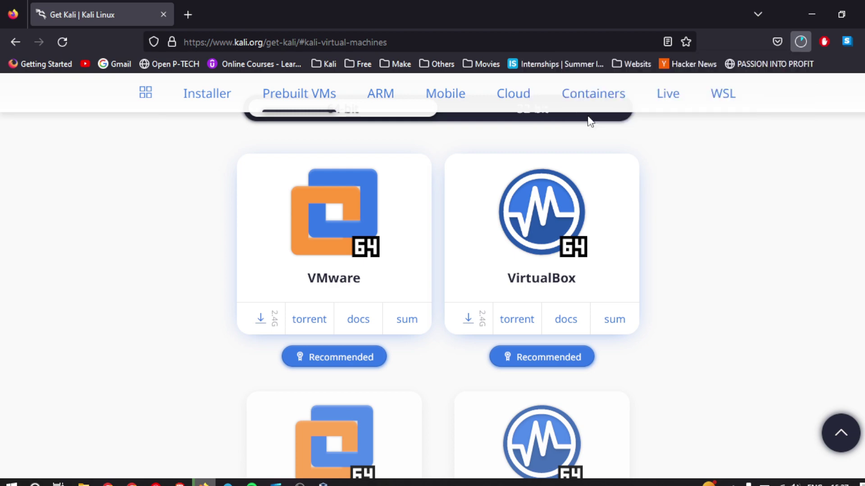
pyautogui.click(793, 43)
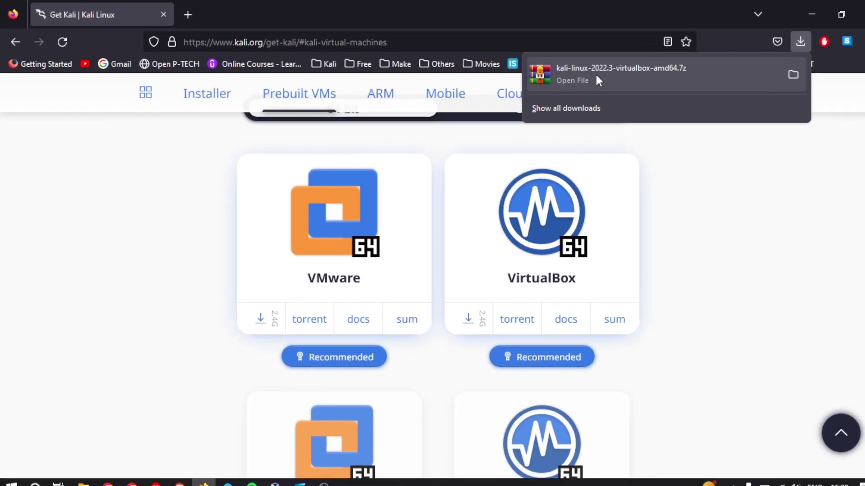
pyautogui.click(793, 74)
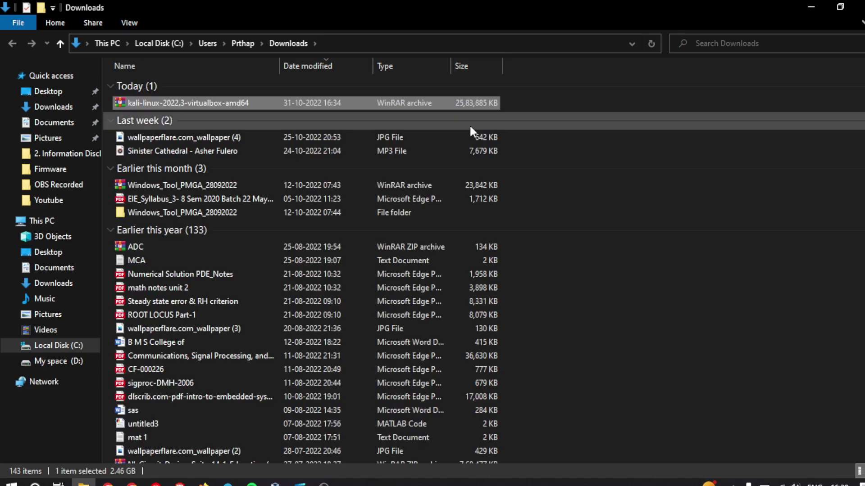
pyautogui.hotkey('ctrl', 'shift', '2')
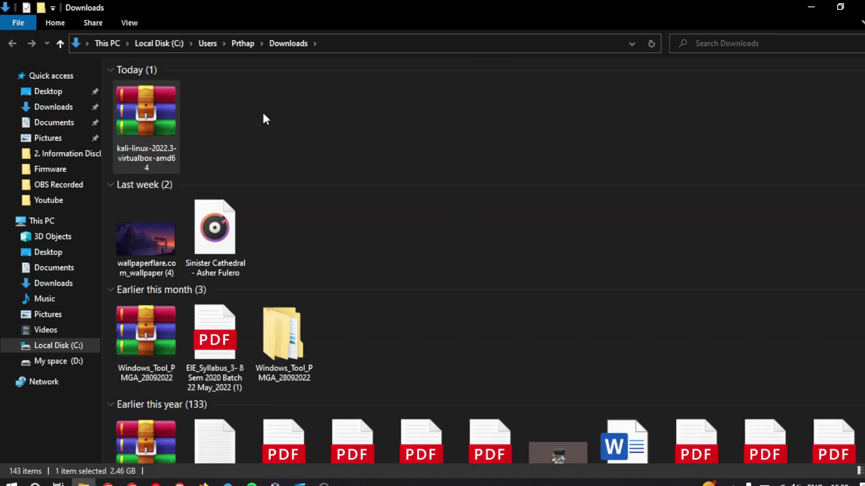
# Extract the Kali archive to the suggested kali-linux-2022.3-virtualbox-amd64 folder in Downloads, keeping the default extraction options.
pyautogui.rightClick(147, 113)
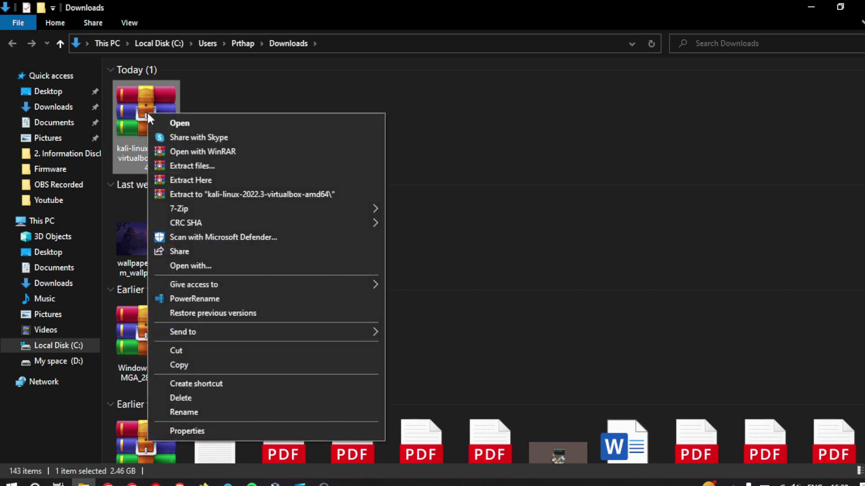
pyautogui.click(194, 166)
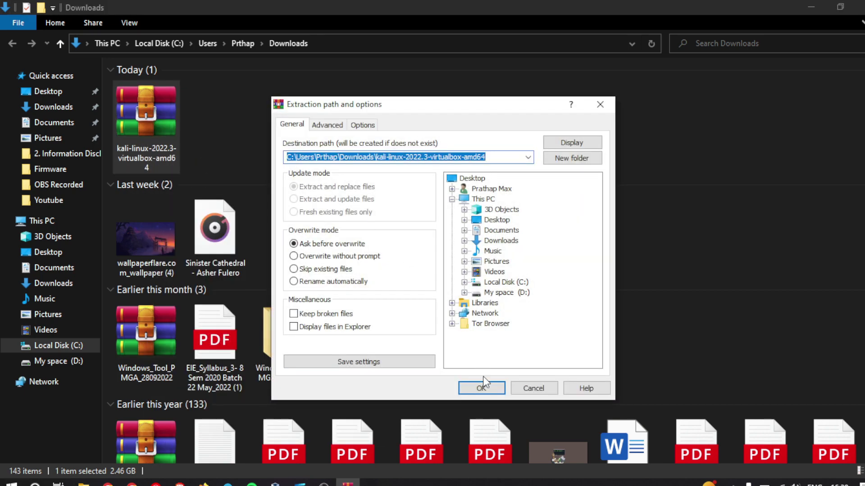
pyautogui.click(482, 385)
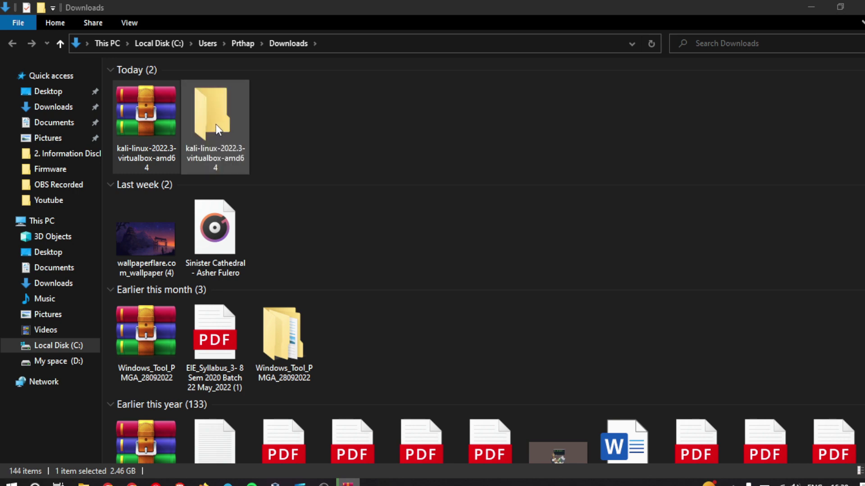
# Open the extracted kali-linux-2022.3-virtualbox-amd64 folder and its inner folder of the same name.
pyautogui.doubleClick(216, 124)
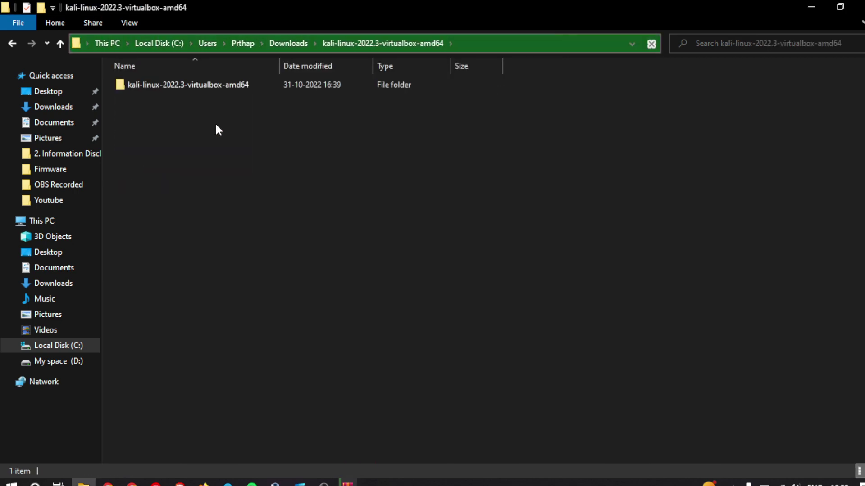
pyautogui.doubleClick(190, 85)
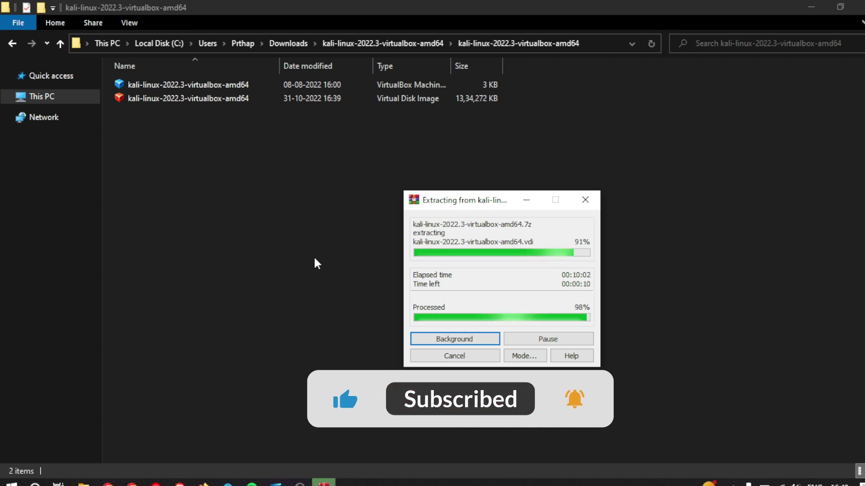
pyautogui.rightClick(340, 229)
pyautogui.click(391, 283)
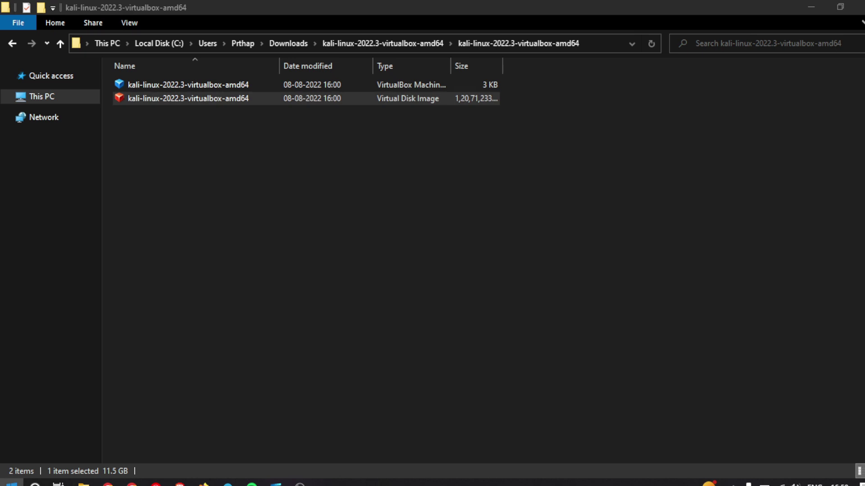
# Launch Oracle VM VirtualBox and add the kali-linux-2022.3-virtualbox-amd64 machine file from the extracted folder in Downloads.
pyautogui.press('super')
pyautogui.write('vi')
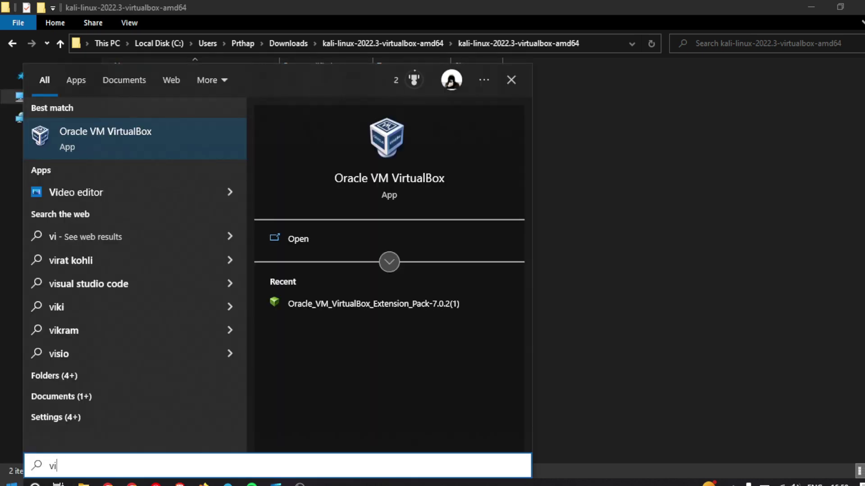
pyautogui.press('Return')
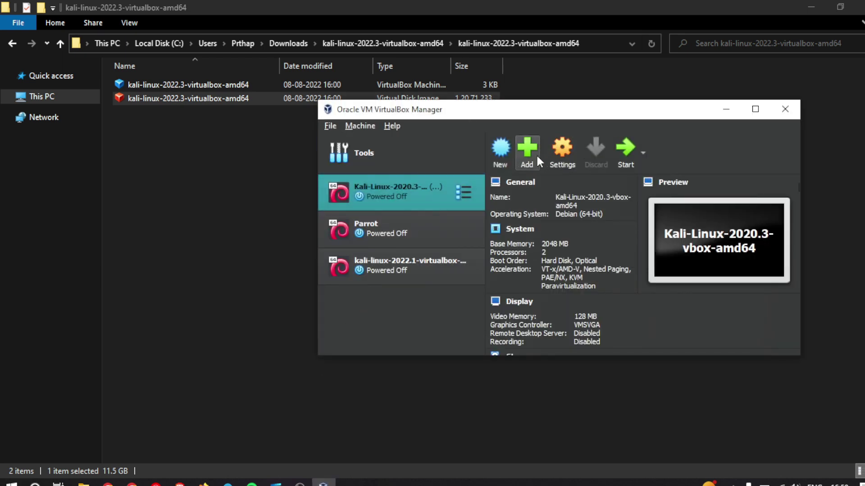
pyautogui.click(526, 151)
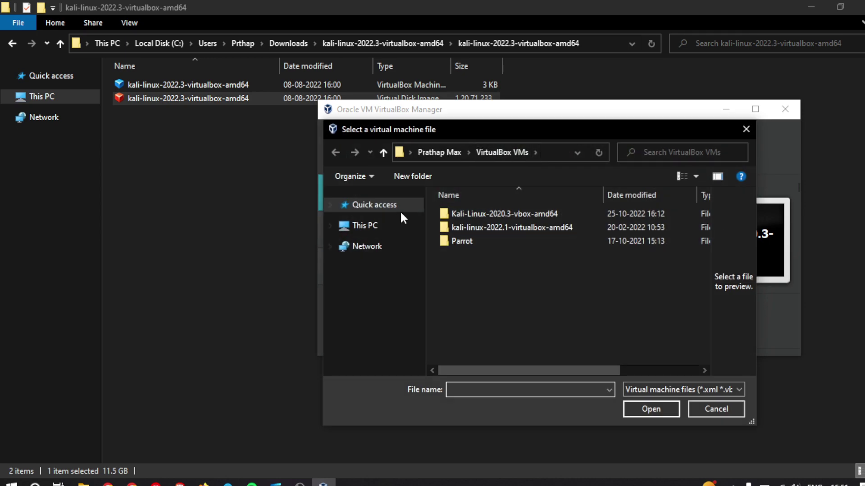
pyautogui.click(363, 228)
pyautogui.doubleClick(498, 341)
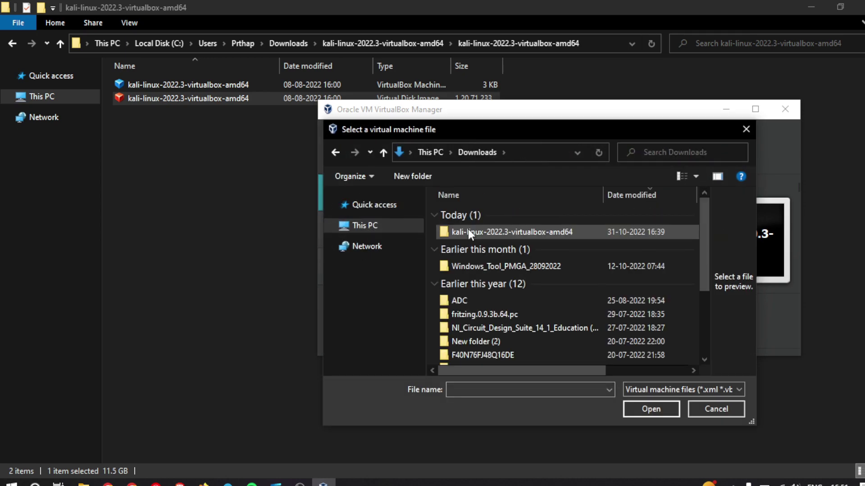
pyautogui.doubleClick(468, 229)
pyautogui.click(458, 215)
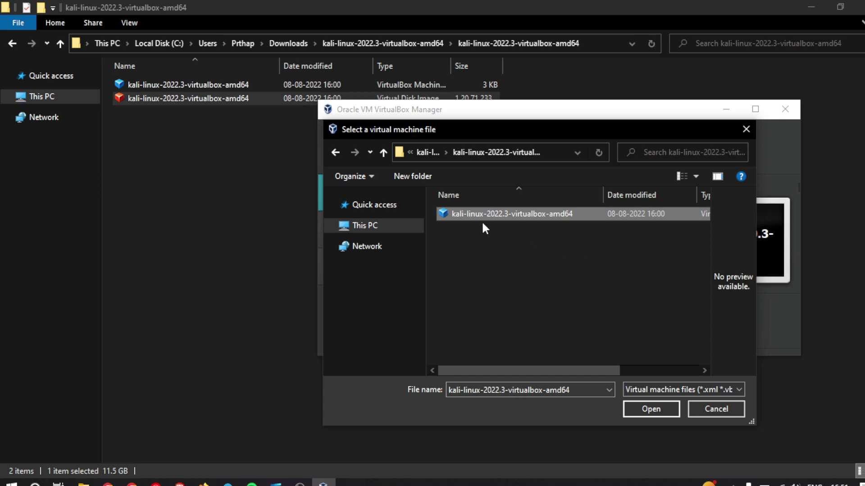
pyautogui.click(650, 410)
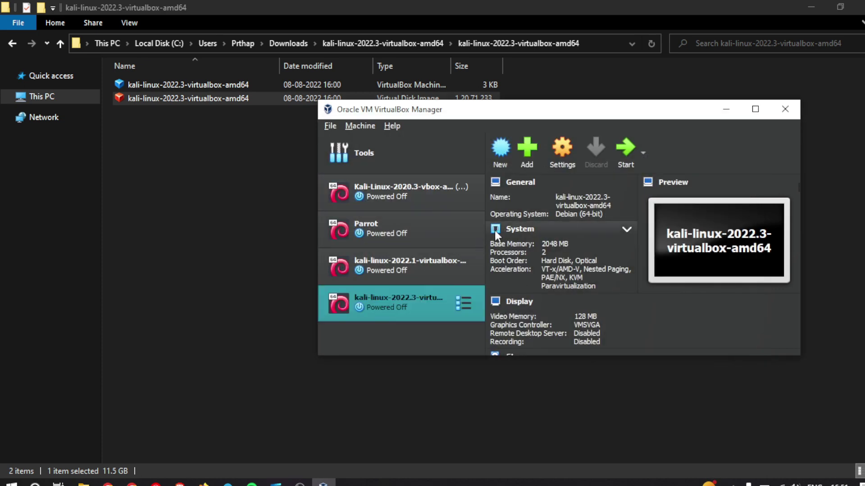
# Review the General, System, Display and Network settings of the kali-linux-2022.3 machine and accept them.
pyautogui.click(560, 145)
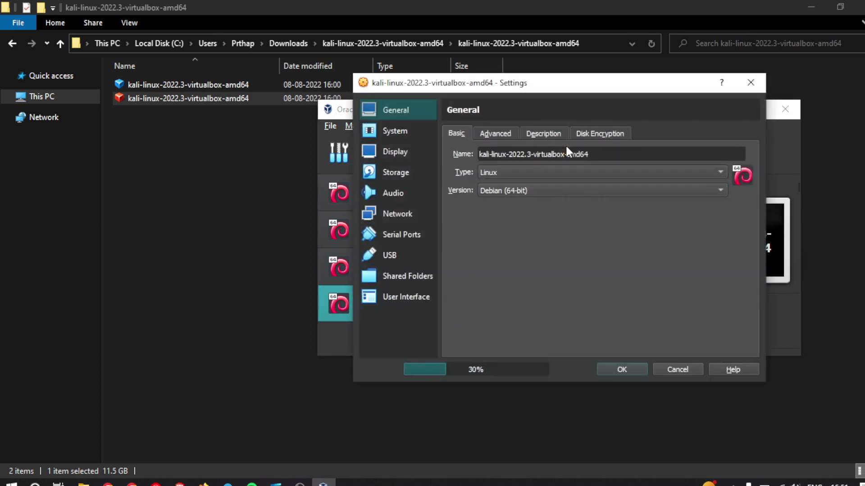
pyautogui.click(545, 133)
pyautogui.click(496, 133)
pyautogui.click(393, 131)
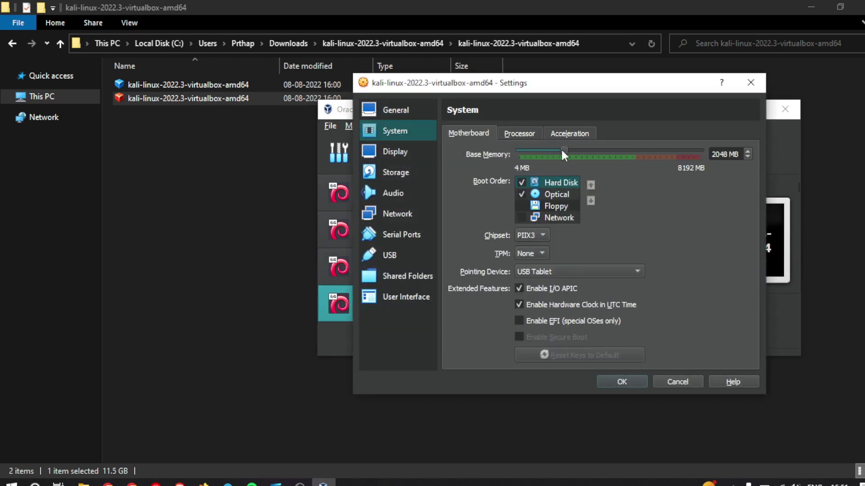
pyautogui.hotkey('ctrl', 'Tab')
pyautogui.click(557, 132)
pyautogui.click(402, 152)
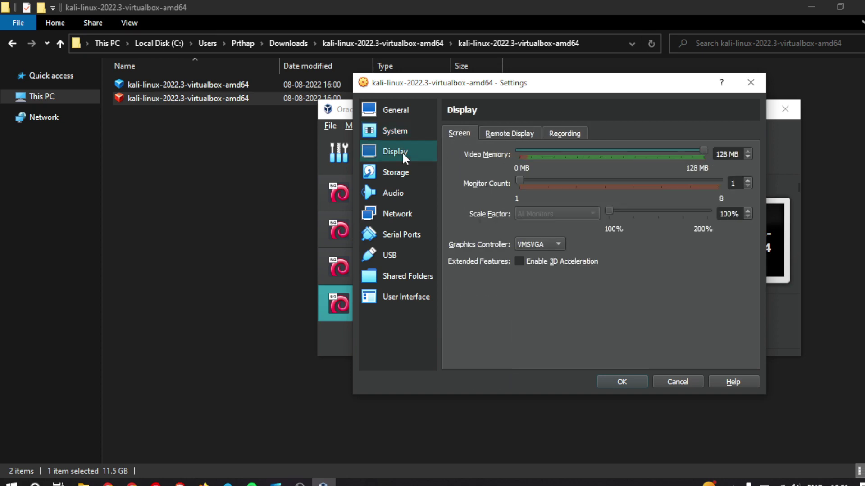
pyautogui.click(397, 213)
pyautogui.click(619, 382)
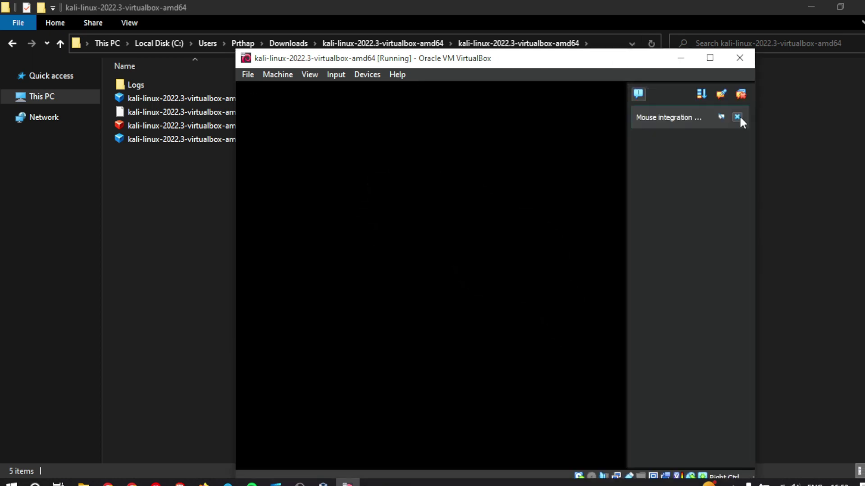
# Maximize the running Kali machine's window and log in as kali with the account password.
pyautogui.click(738, 117)
pyautogui.click(715, 59)
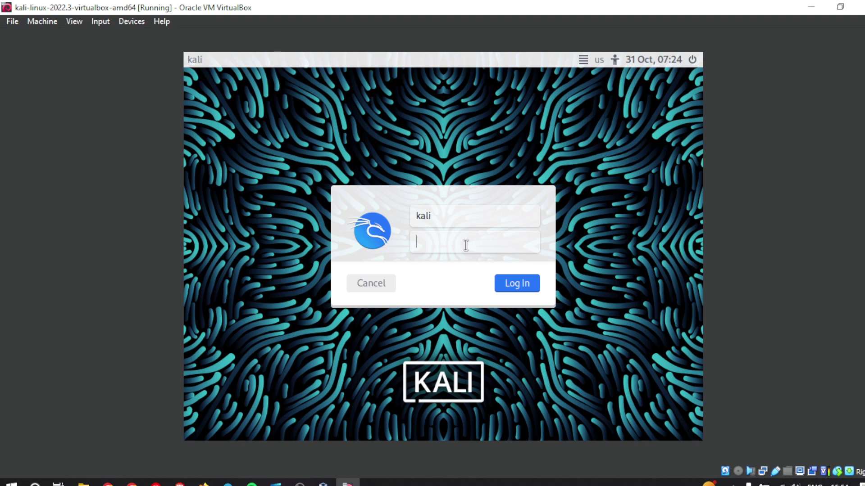
pyautogui.press('Return')
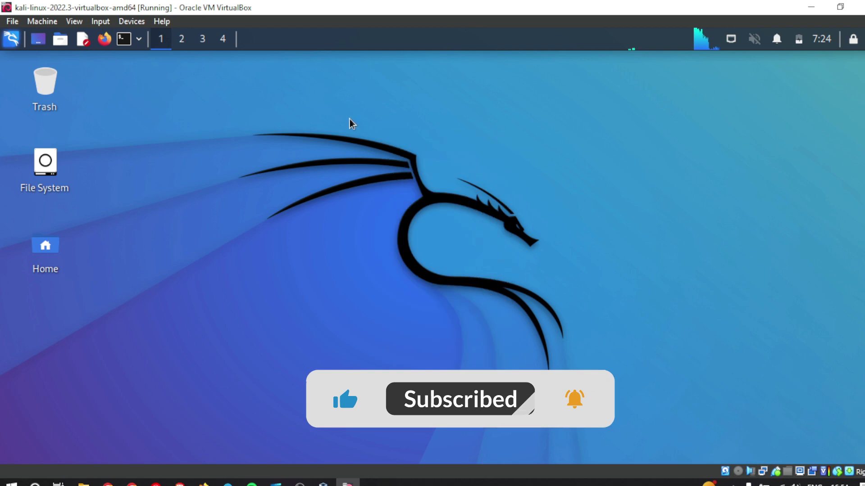
# Open a terminal in the Kali machine and try to run the command apt-get updare.
pyautogui.click(123, 38)
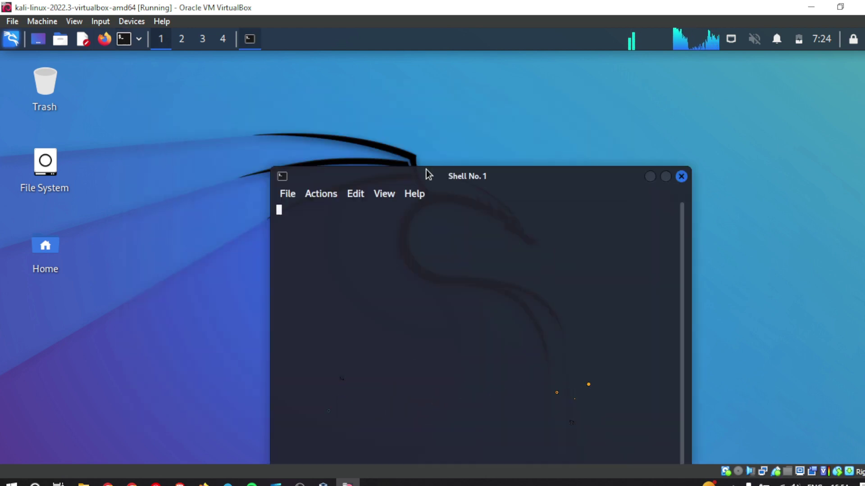
pyautogui.write('apt-get updare')
pyautogui.press('Return')
# Correct the previous terminal command to sudo apt-get update and run it, entering the account password.
pyautogui.press('Up')
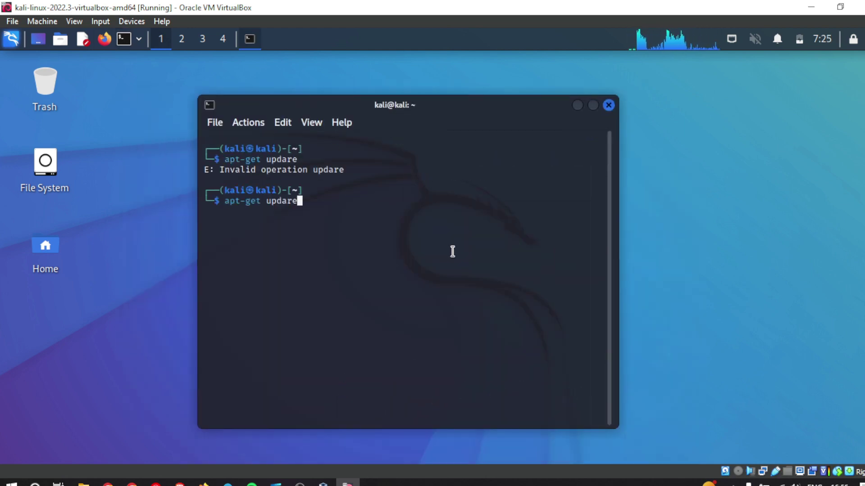
pyautogui.press('Home')
pyautogui.write('sudo')
pyautogui.press('End')
pyautogui.press('BackSpace')
pyautogui.press('BackSpace')
pyautogui.press('BackSpace')
pyautogui.press('BackSpace')
pyautogui.write('date')
pyautogui.press('Return')
pyautogui.write('kali')
pyautogui.press('Return')
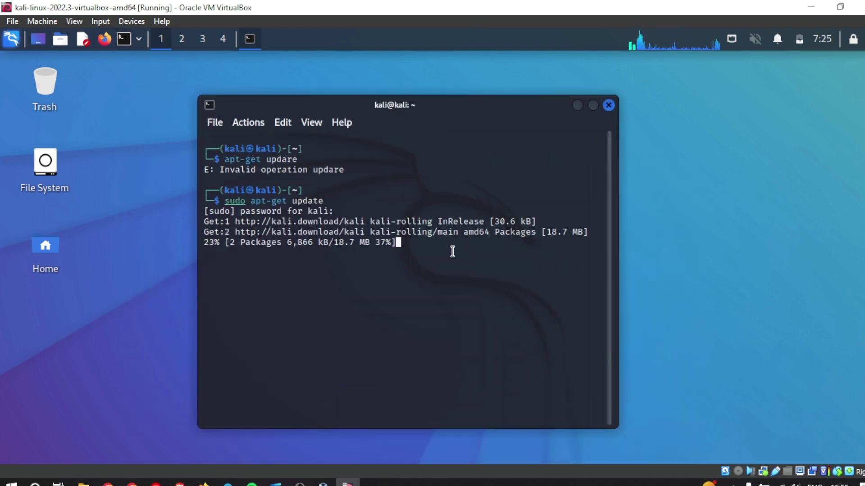
pyautogui.click(11, 39)
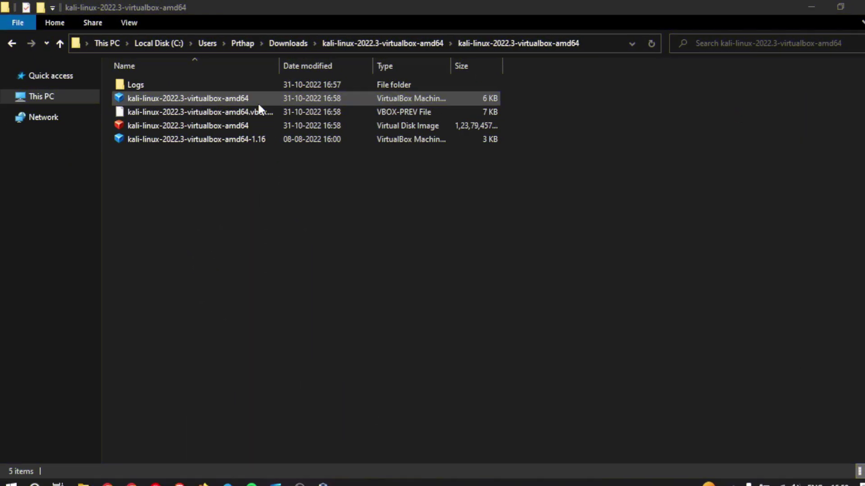
# Start the kali-linux-2022.3-virtualbox-amd64 machine from its machine file in the extracted folder and bring up its running window.
pyautogui.doubleClick(258, 99)
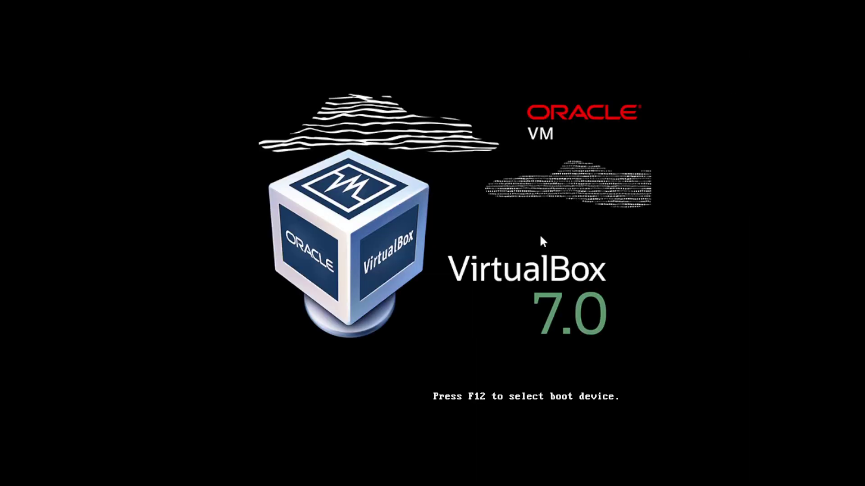
pyautogui.click(342, 483)
pyautogui.click(367, 365)
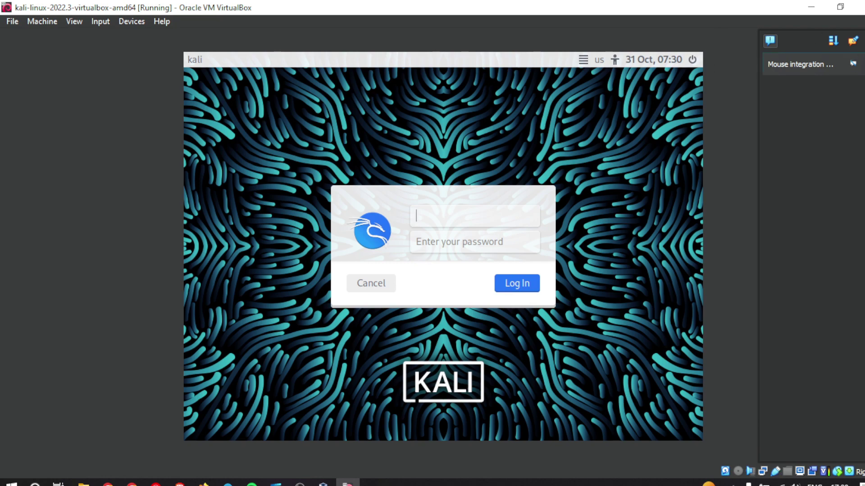
# Shut down the Kali machine from its login screen and close the VirtualBox Manager.
pyautogui.click(692, 59)
pyautogui.click(628, 129)
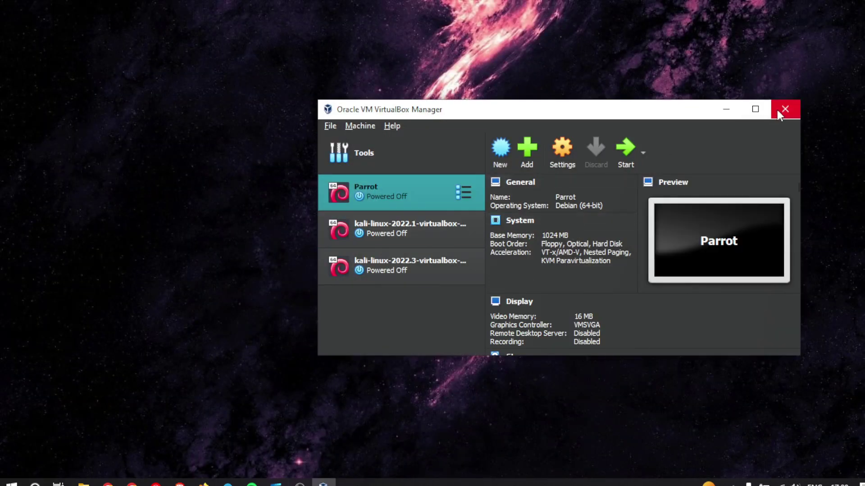
pyautogui.click(783, 109)
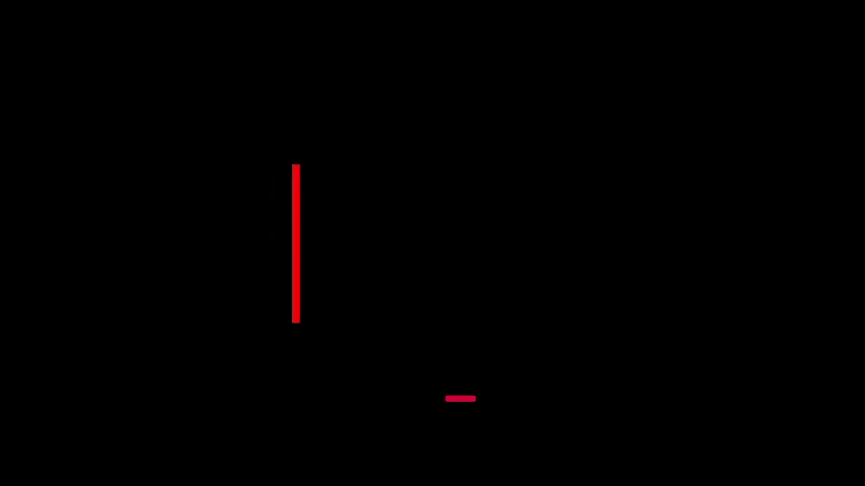